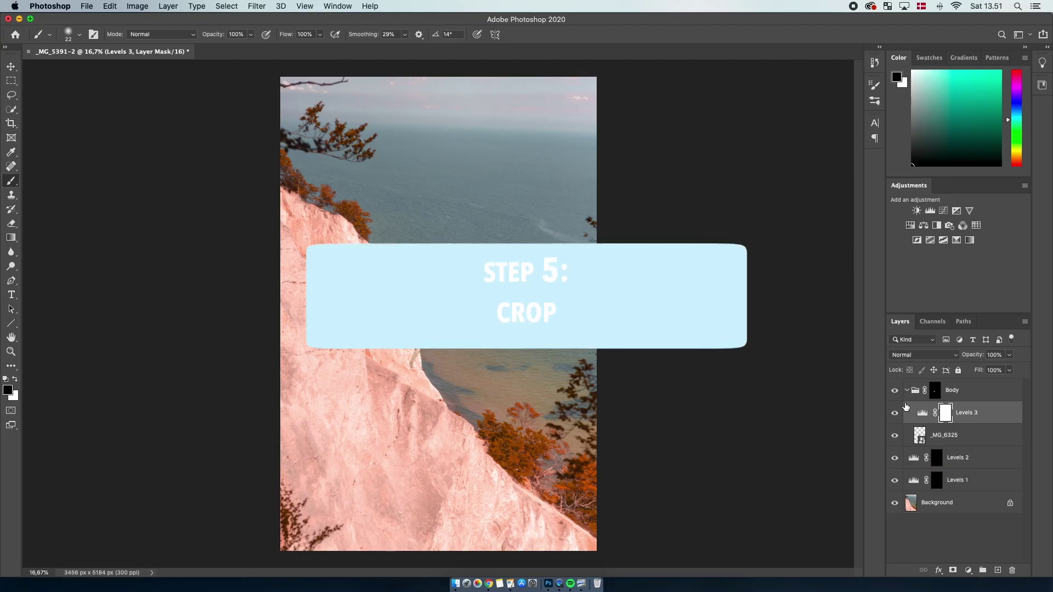
Collapse the Body group and set up the Crop tool with the 2 : 3 (4 : 6) ratio.
left_click(906, 390)
left_click(936, 458)
left_click(11, 123)
left_click(108, 34)
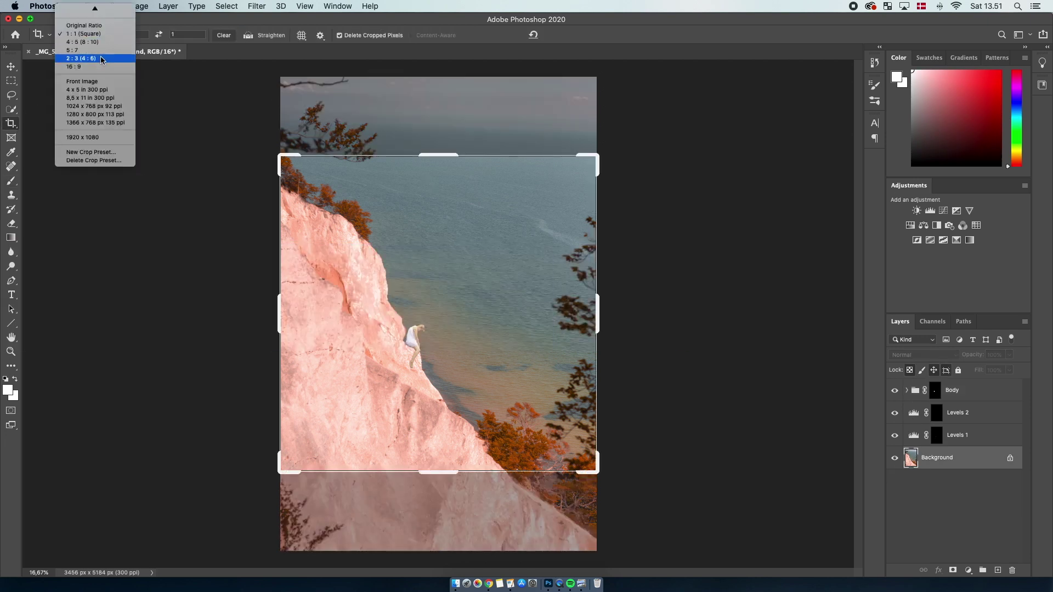
left_click(101, 59)
Try a tight 2 : 3 crop centred around the seated figure, apply it and undo it.
left_click_drag(595, 78, 572, 110)
left_click_drag(535, 152, 531, 189)
left_click_drag(573, 107, 566, 121)
left_click_drag(477, 288, 444, 277)
left_click_drag(310, 123, 301, 110)
left_click_drag(392, 218, 446, 265)
left_click_drag(579, 503, 562, 498)
left_click_drag(546, 462, 508, 432)
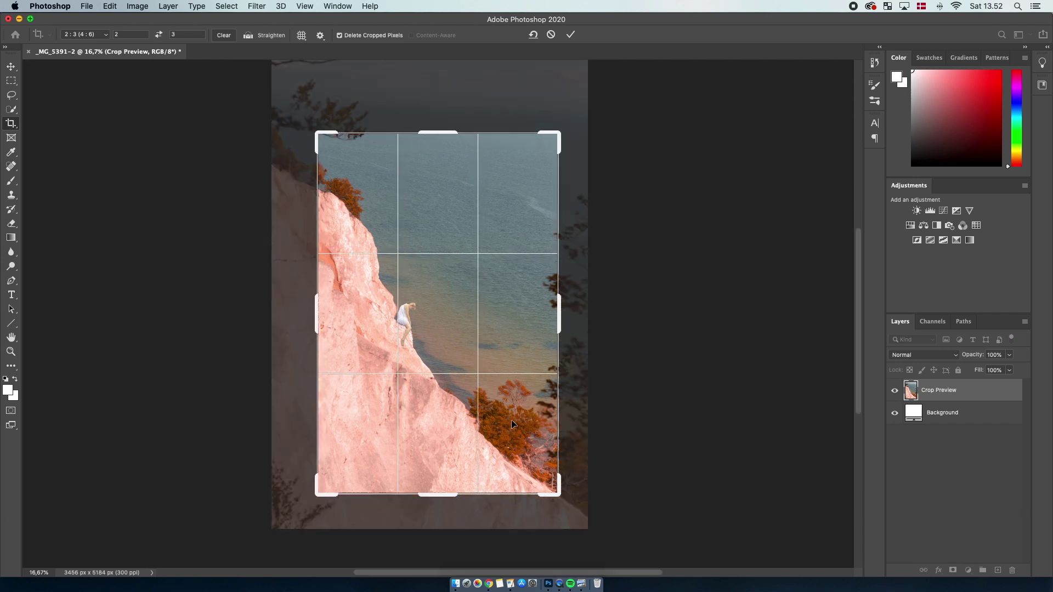
key("Return")
key("super+z")
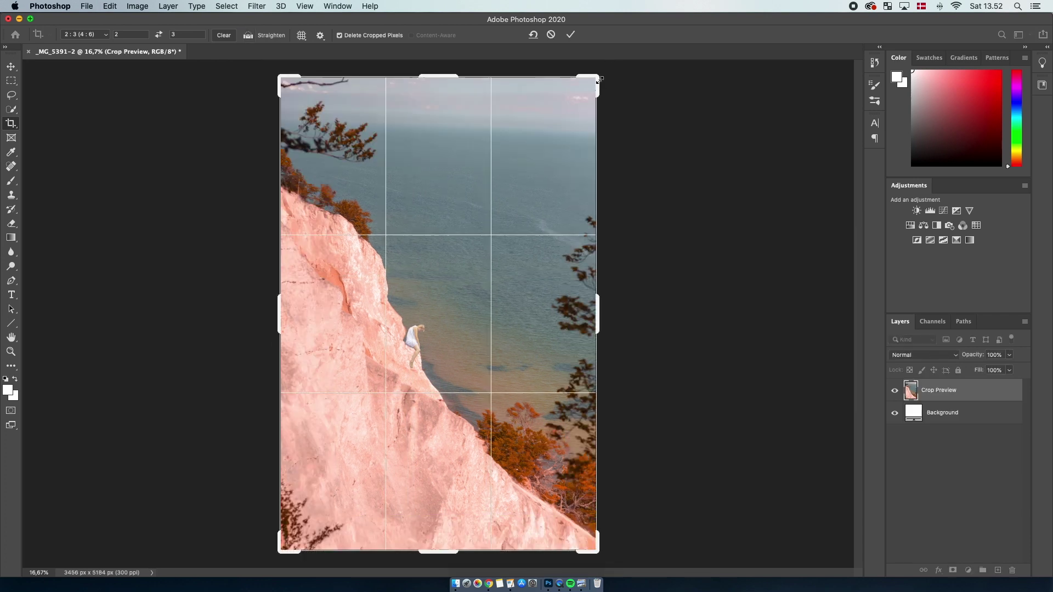
Crop the photo at the 2 : 3 ratio to about 3023 x 4534 px, cutting away the sky.
left_click_drag(594, 78, 548, 113)
key("Return")
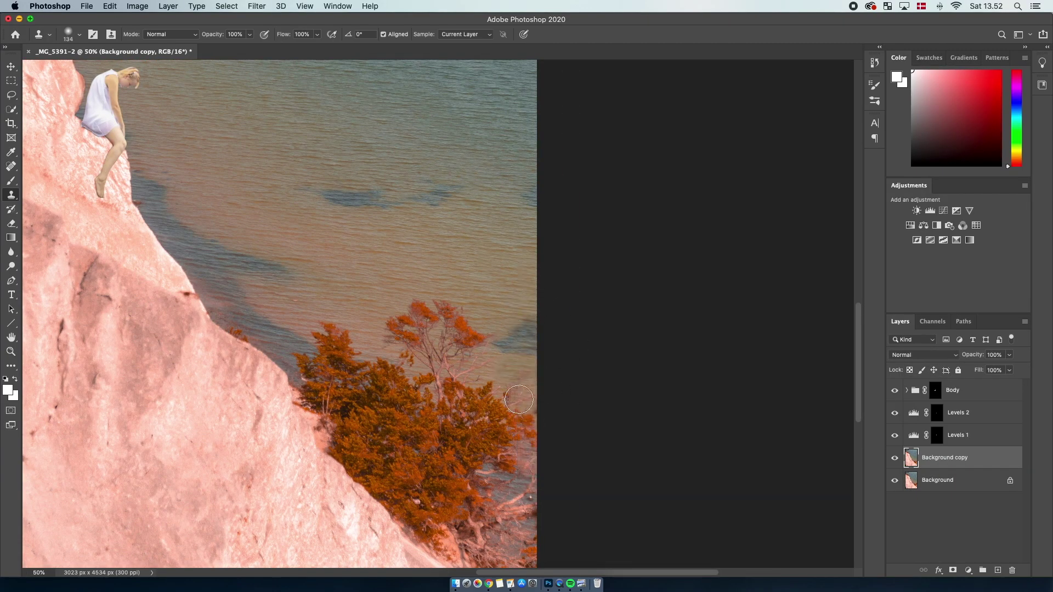
key("Return")
Clone sea texture over the overhanging branches in the photo's upper-left corner, and reduce the brush size for detail.
scroll(507, 340, "up", 10)
scroll(570, 274, "left", 10)
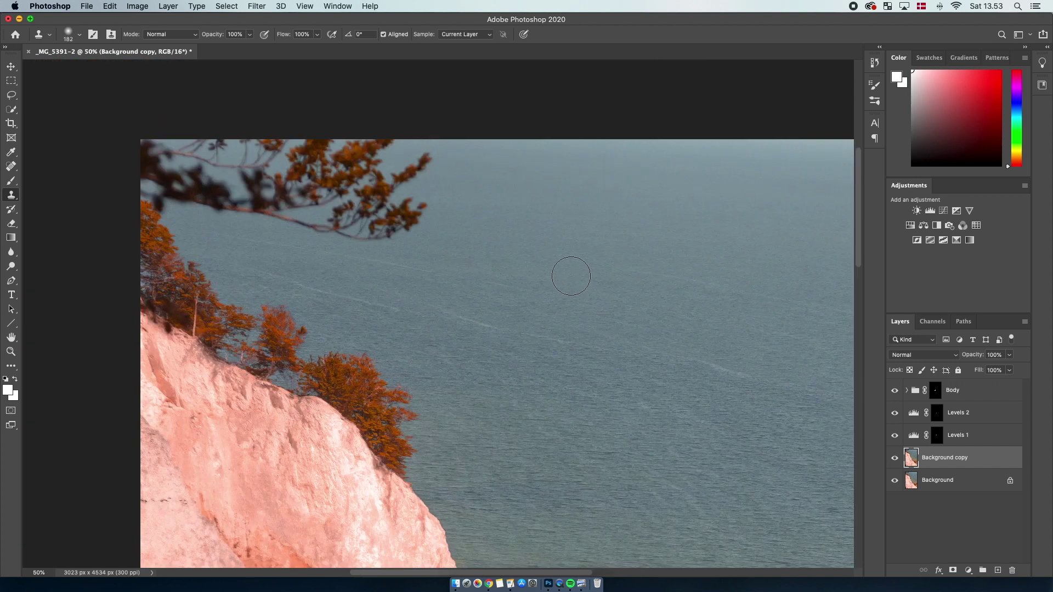
mouse_move(431, 202)
left_mouse_down()
mouse_move(352, 170)
mouse_move(206, 176)
mouse_move(198, 189)
left_mouse_up()
key("bracketleft")
key("bracketleft")
key("bracketleft")
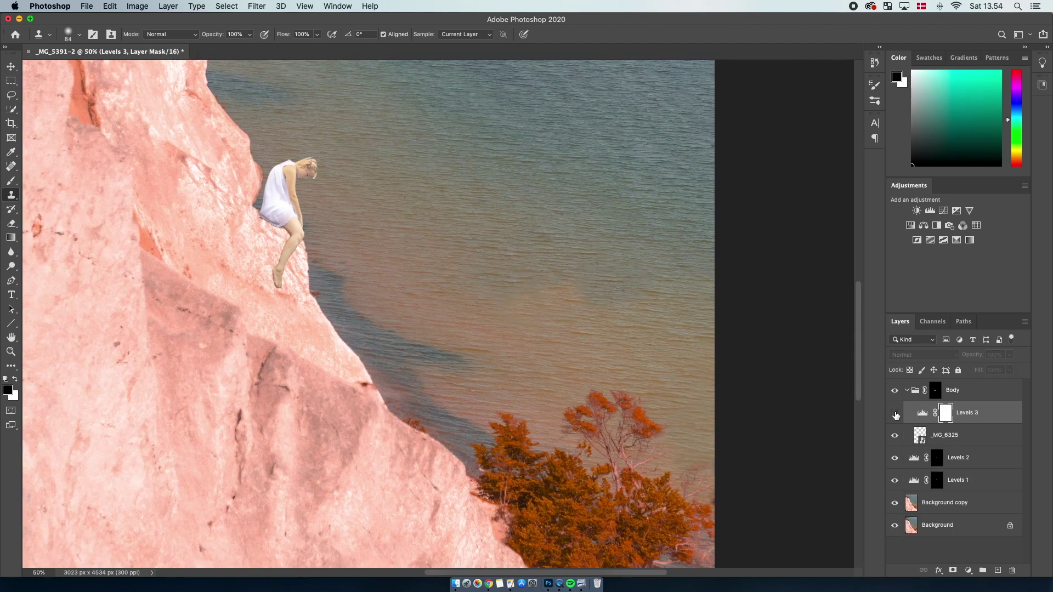
On the Background copy layer, clone clean rock over the dark twigs in the cliff's lower-left corner.
key("super+minus")
scroll(548, 302, "down", 5)
scroll(549, 301, "left", 5)
left_click(944, 502)
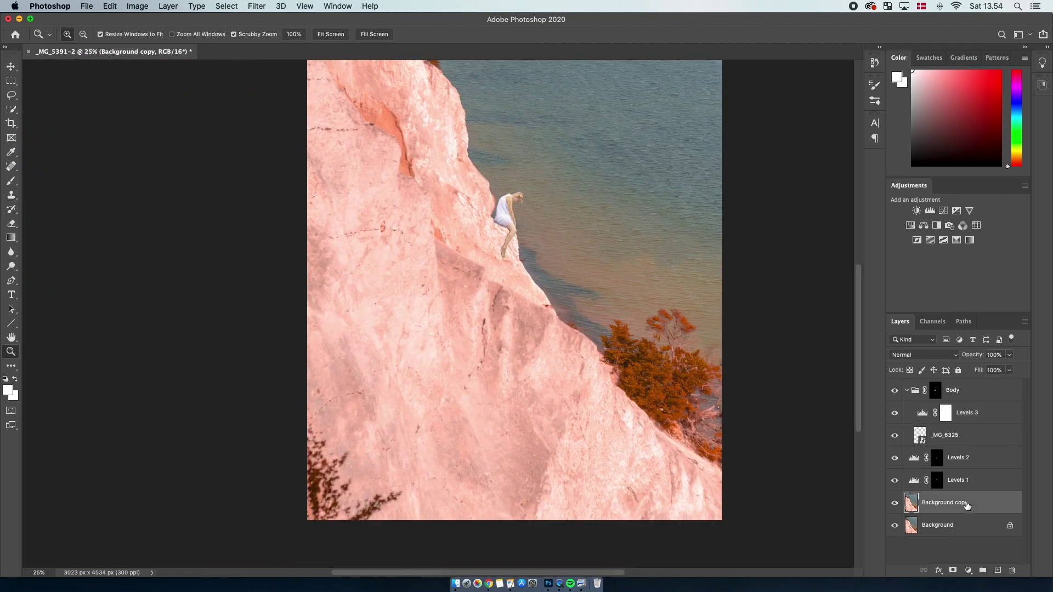
right_click(408, 400)
key("Return")
mouse_move(368, 508)
left_mouse_down()
mouse_move(315, 504)
mouse_move(356, 498)
mouse_move(329, 466)
left_mouse_up()
Add a Levels adjustment above Levels 3 in the Body group and set its white input level to 233.
scroll(395, 402, "up", 1)
scroll(395, 402, "right", 3)
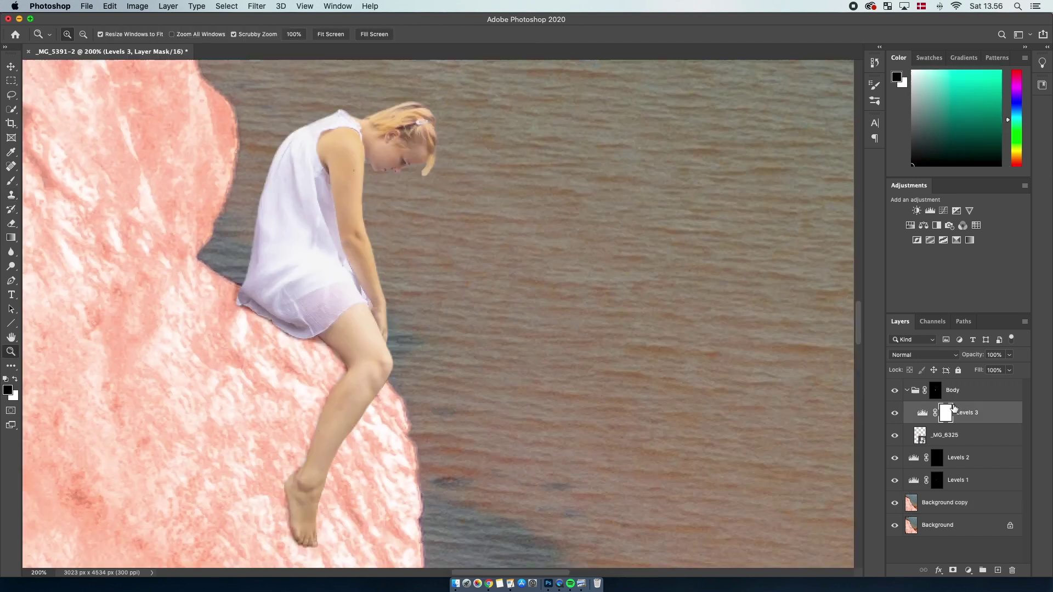
key("F2")
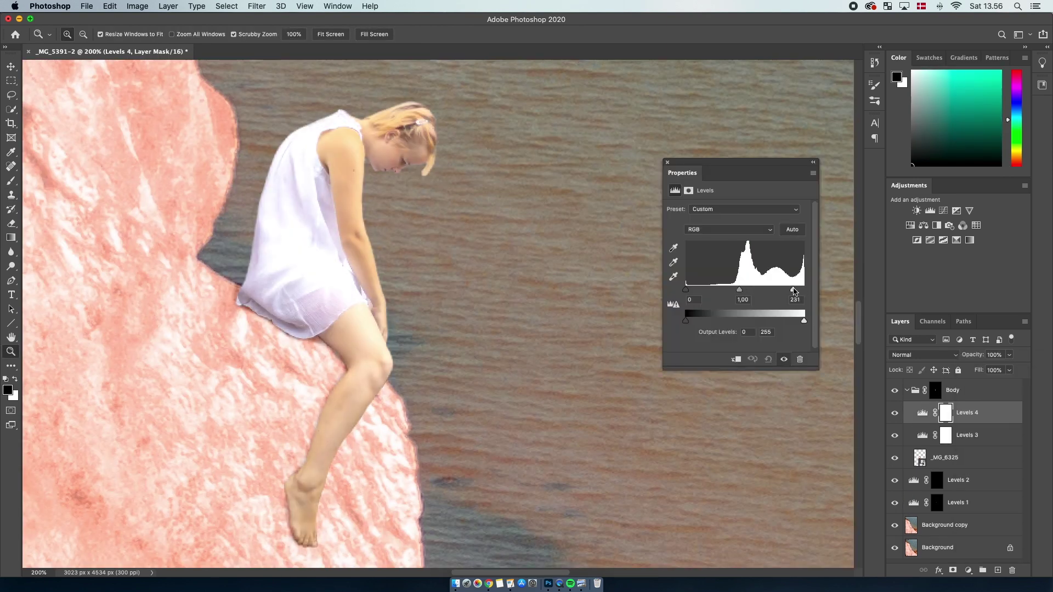
key("bracketright")
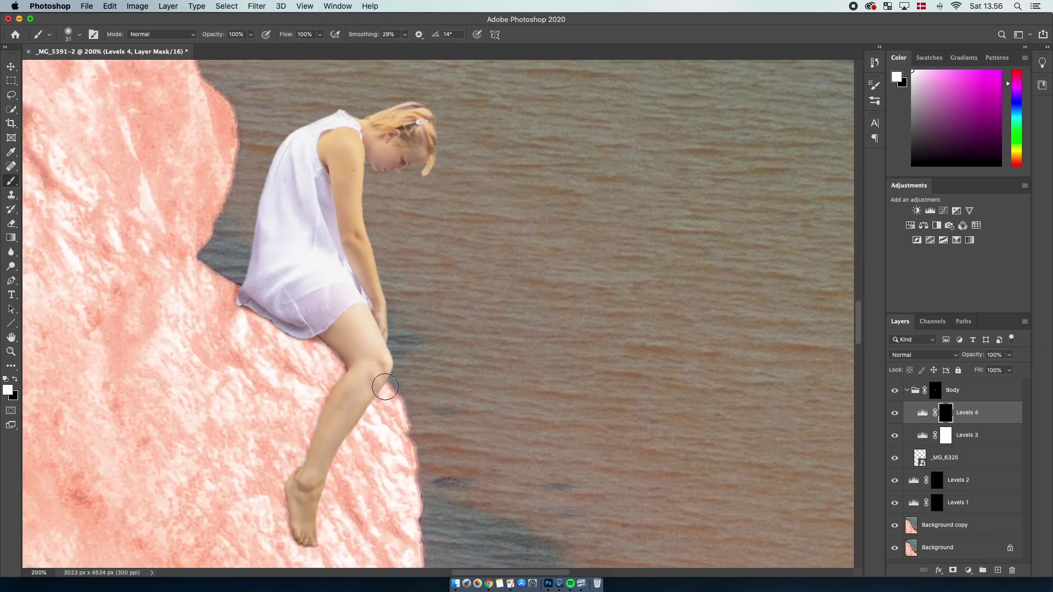
double_click(922, 412)
left_click_drag(804, 289, 795, 291)
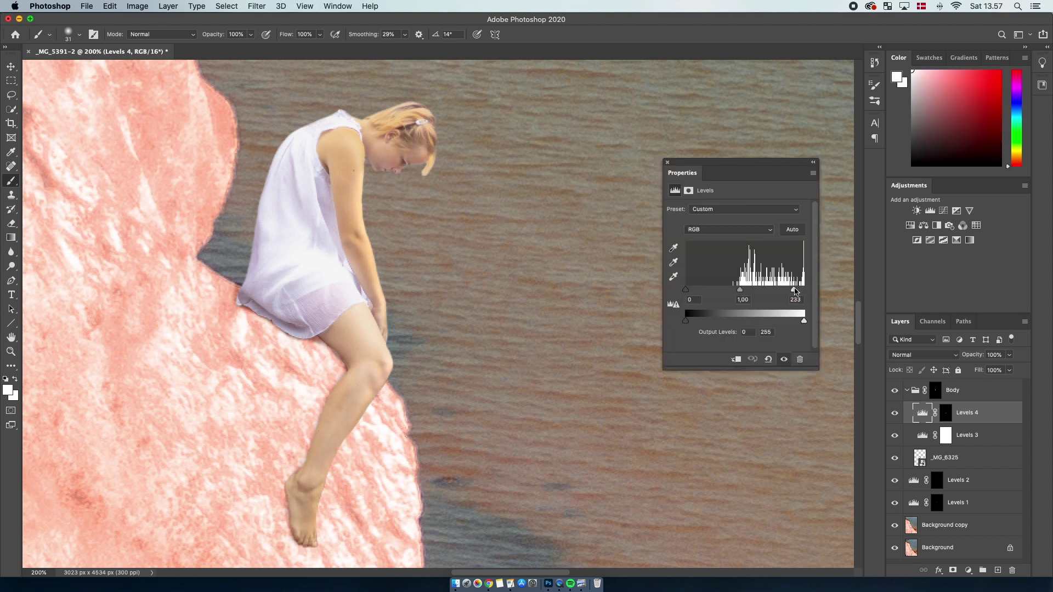
left_click(668, 163)
Add another Levels adjustment in the Body group, invert its mask, and prepare a 67 px black brush for touching it up.
key("F1")
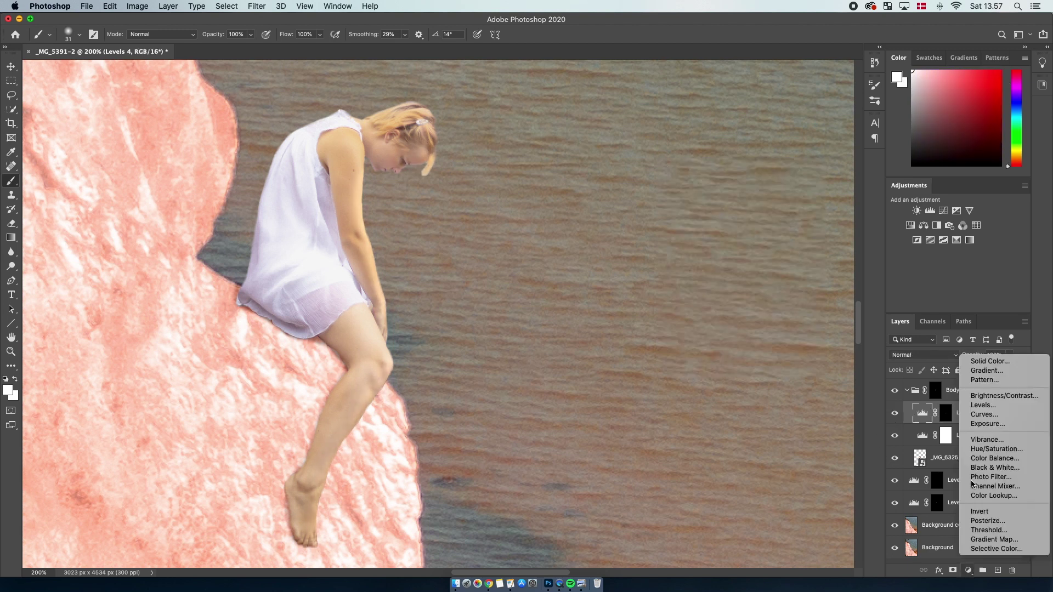
left_click(668, 163)
key("super+i")
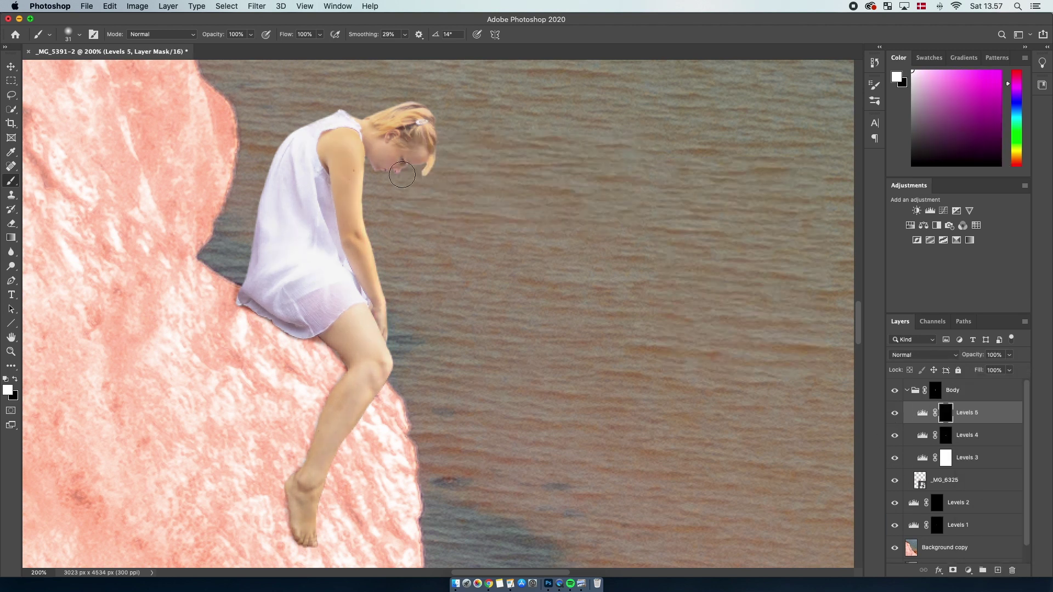
right_click(357, 379)
left_click_drag(362, 384, 398, 384)
key("x")
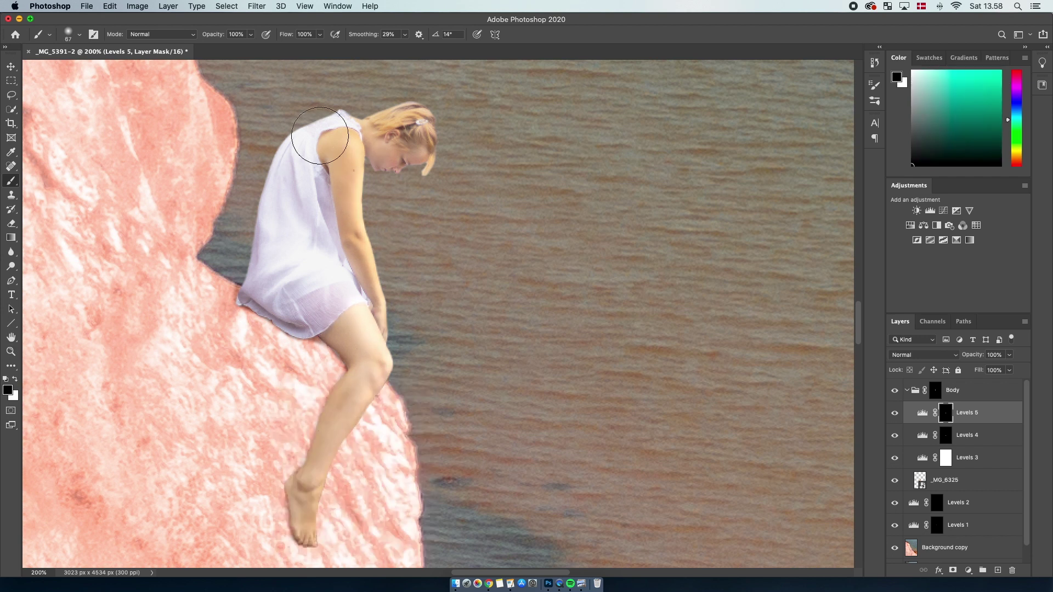
scroll(813, 352, "down", 6)
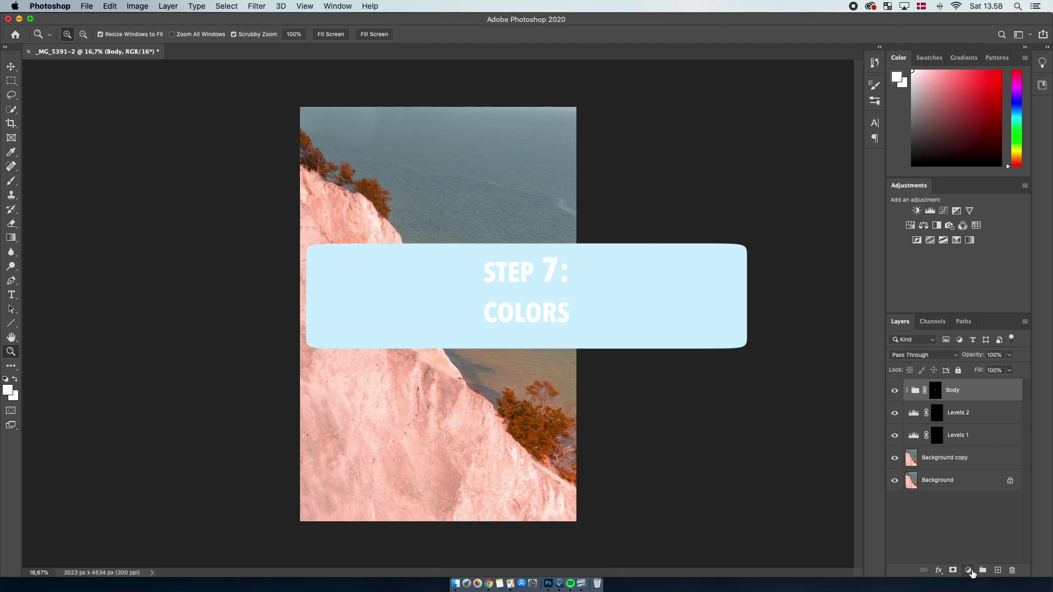
Add a Selective Color adjustment above the Body group and adjust its Whites.
left_click(967, 570)
key("Escape")
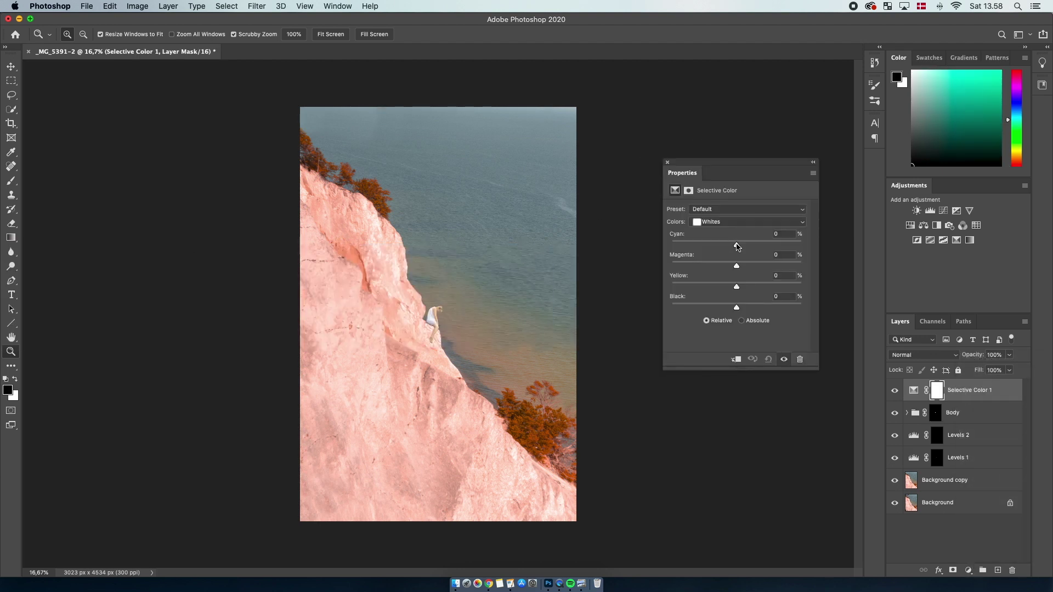
left_click_drag(755, 271, 731, 278)
Set the Reds to Cyan -41, Magenta +13, Yellow +34, Black +10, and the Yellows to Cyan -31, Magenta +5.
left_click(725, 221)
left_click(723, 171)
left_click_drag(787, 246, 755, 268)
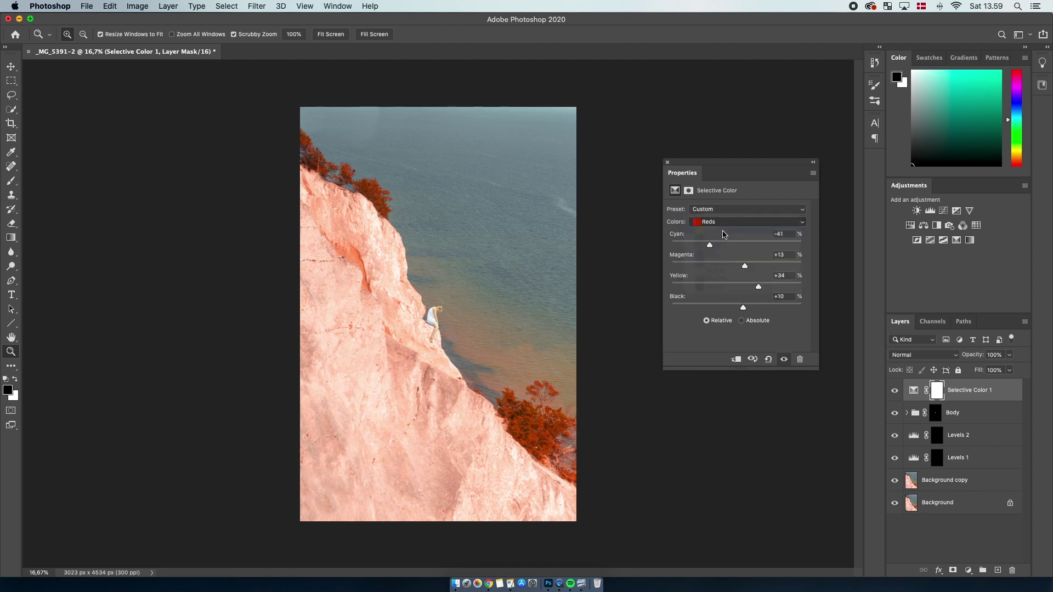
left_click_drag(738, 270, 741, 271)
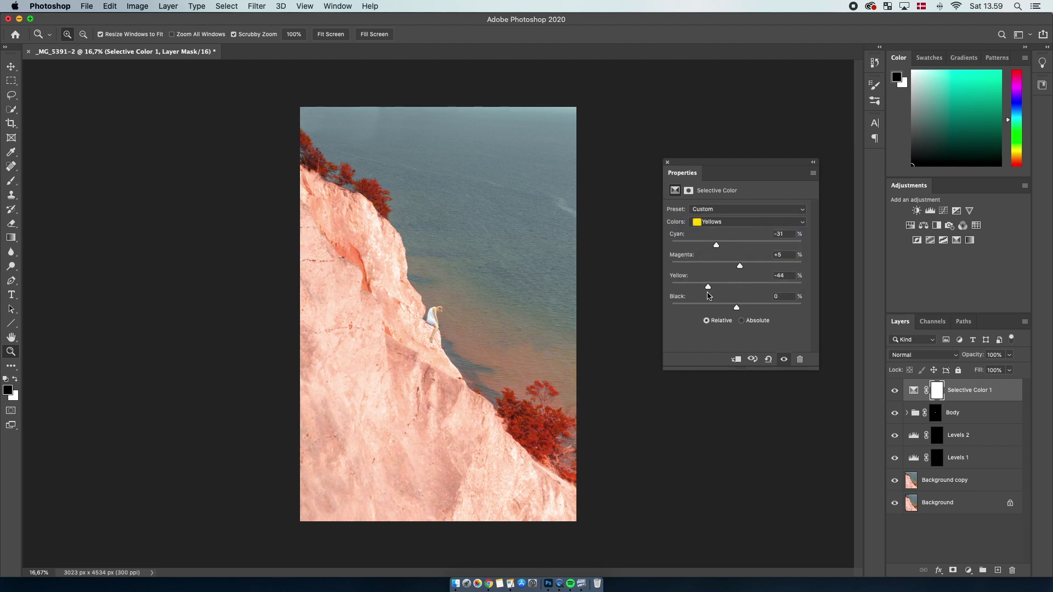
Set the Selective Color Cyans to Cyan +44, Magenta -38, Yellow +17 and Black +86.
left_click(729, 221)
left_click(729, 232)
left_click(734, 222)
left_click(780, 234)
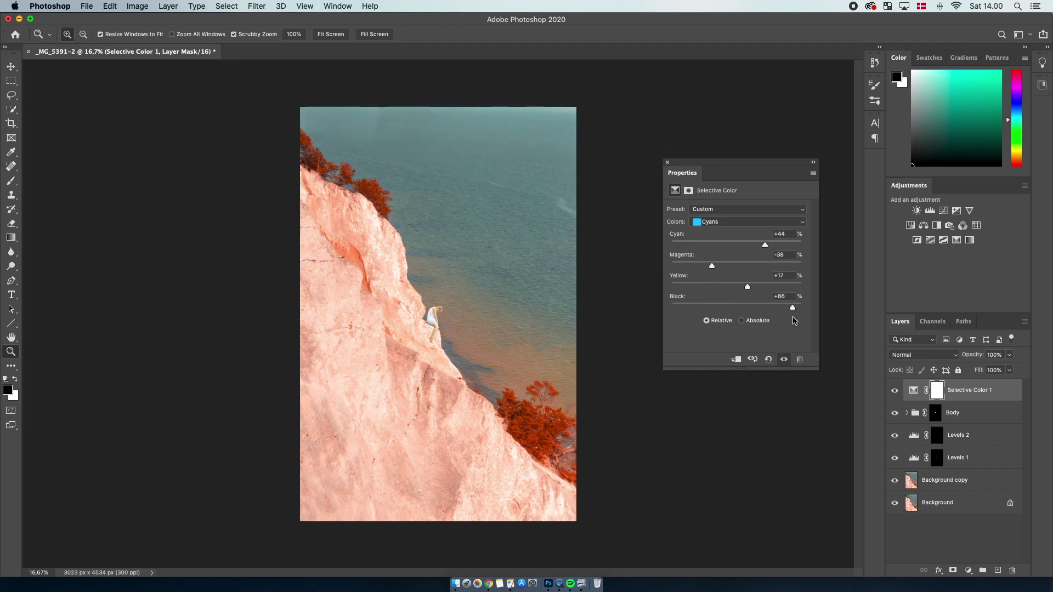
Adjust the remaining Selective Color ranges, setting Cyan in the Magentas to +7, and close the adjustment settings.
left_click(735, 221)
left_click_drag(726, 288, 694, 286)
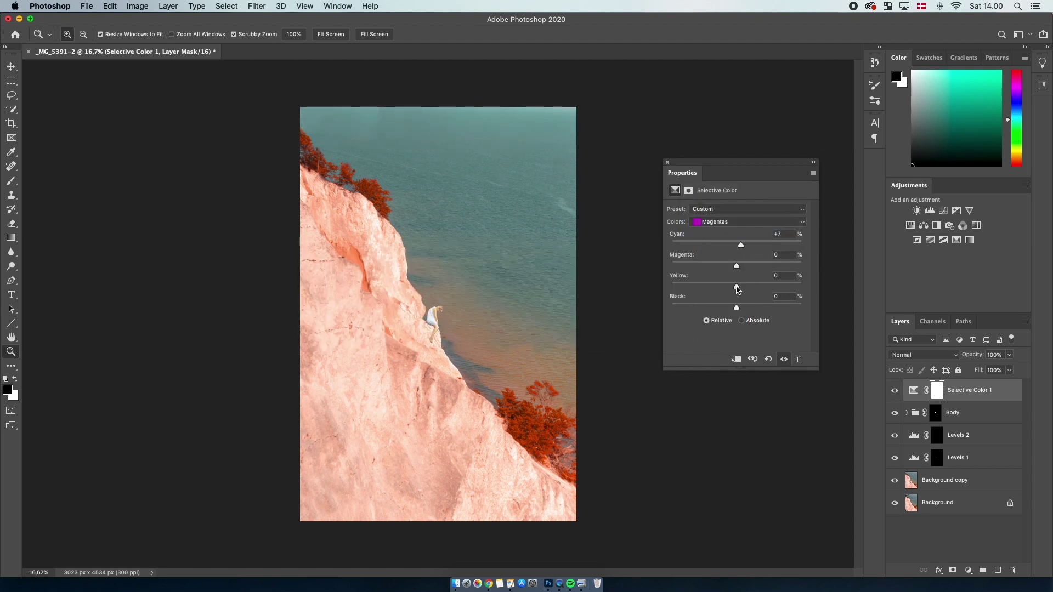
left_click(668, 162)
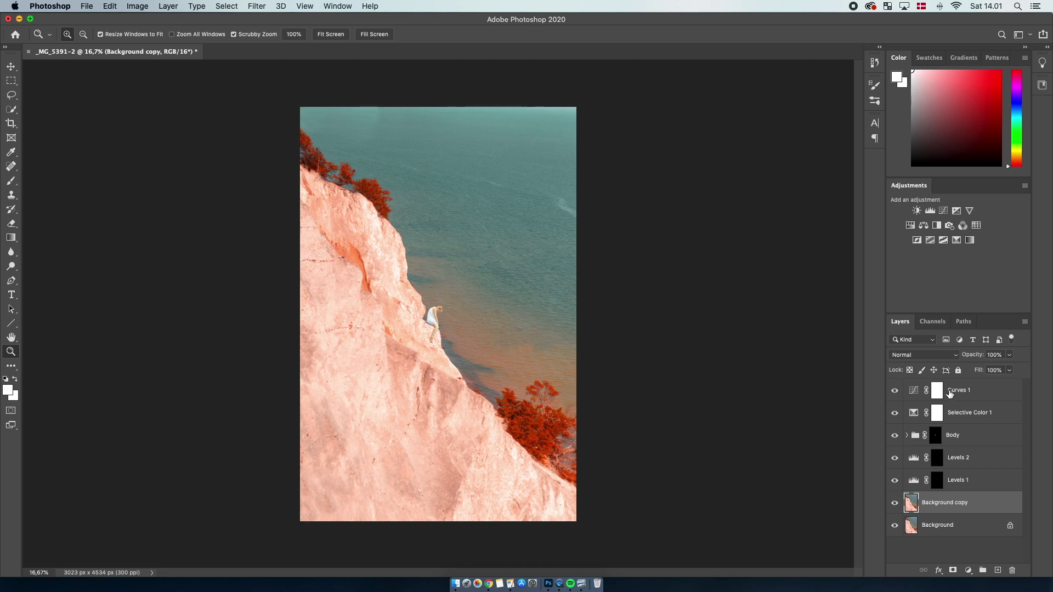
Group all layers from Background copy up to Curves 1 in Pass Through mode at 100% opacity.
left_click(951, 393, "shift")
right_click(951, 393)
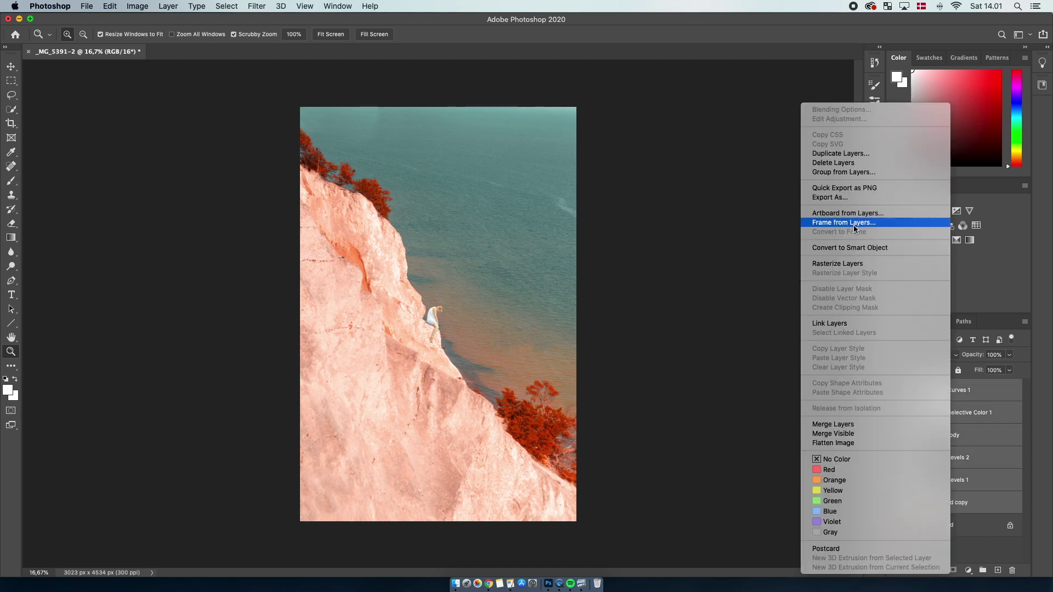
left_click(854, 172)
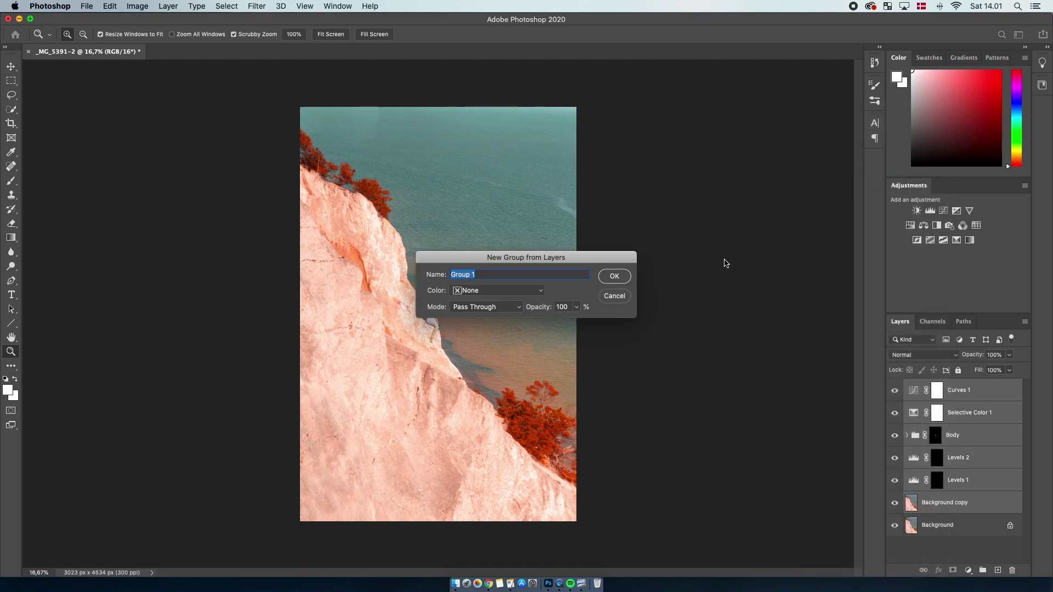
left_click(614, 277)
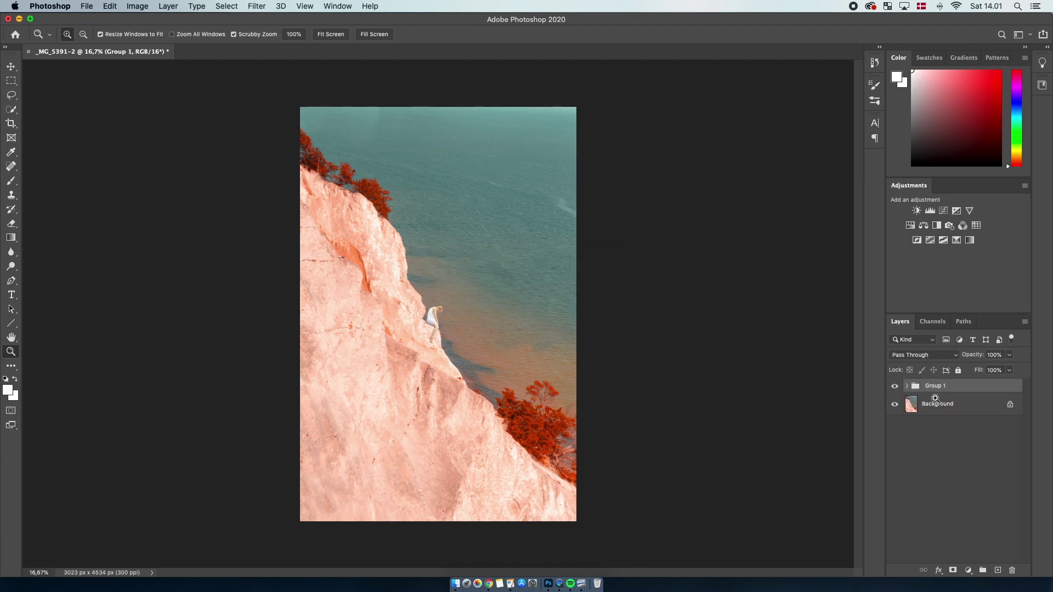
Duplicate the new layer group and merge the duplicate into a single layer.
key("super+j")
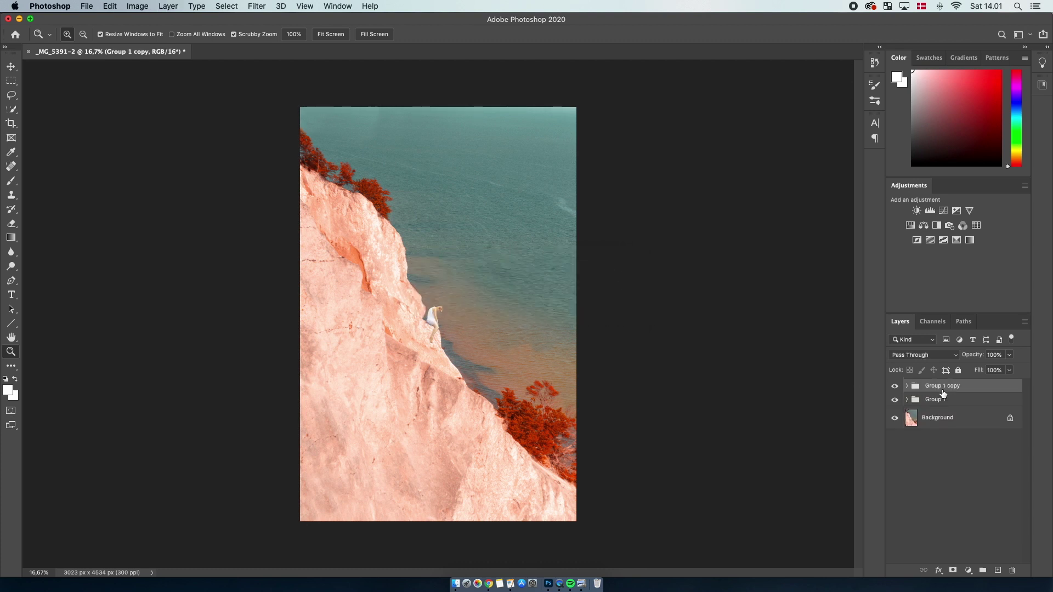
right_click(943, 393)
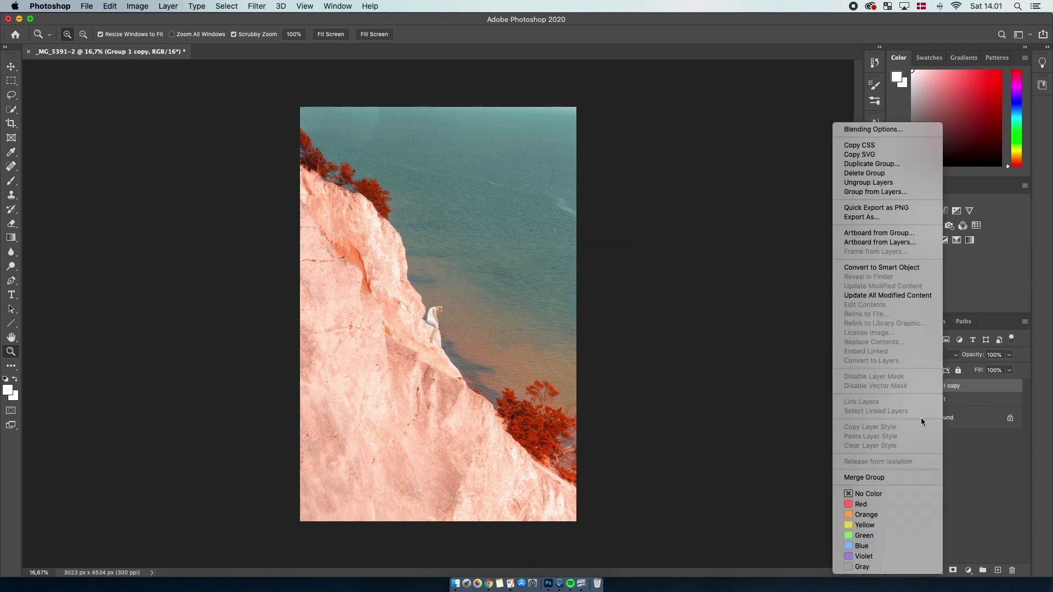
left_click(871, 480)
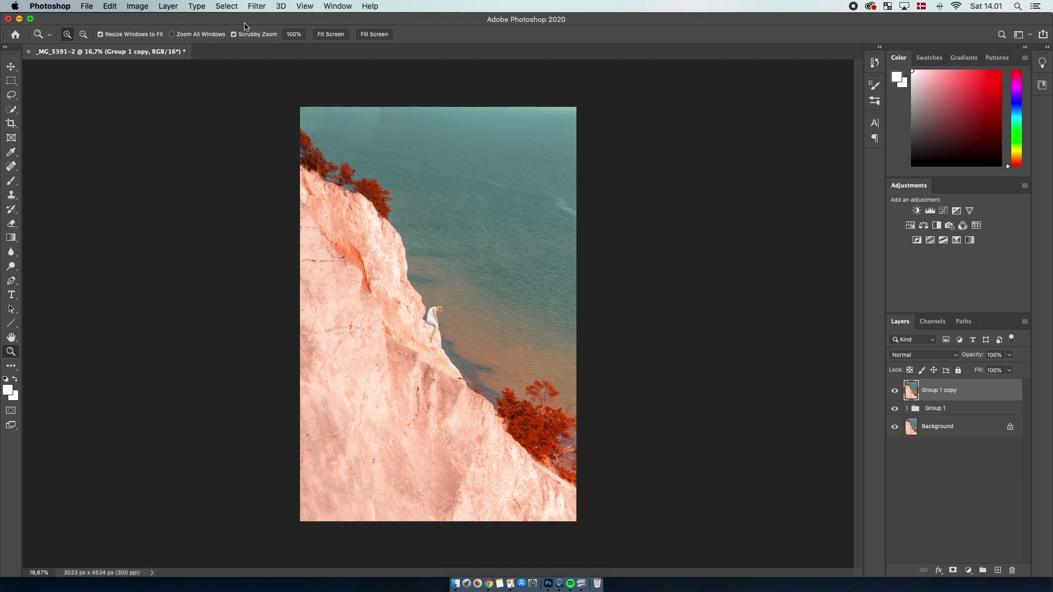
left_click(256, 7)
mouse_move(290, 139)
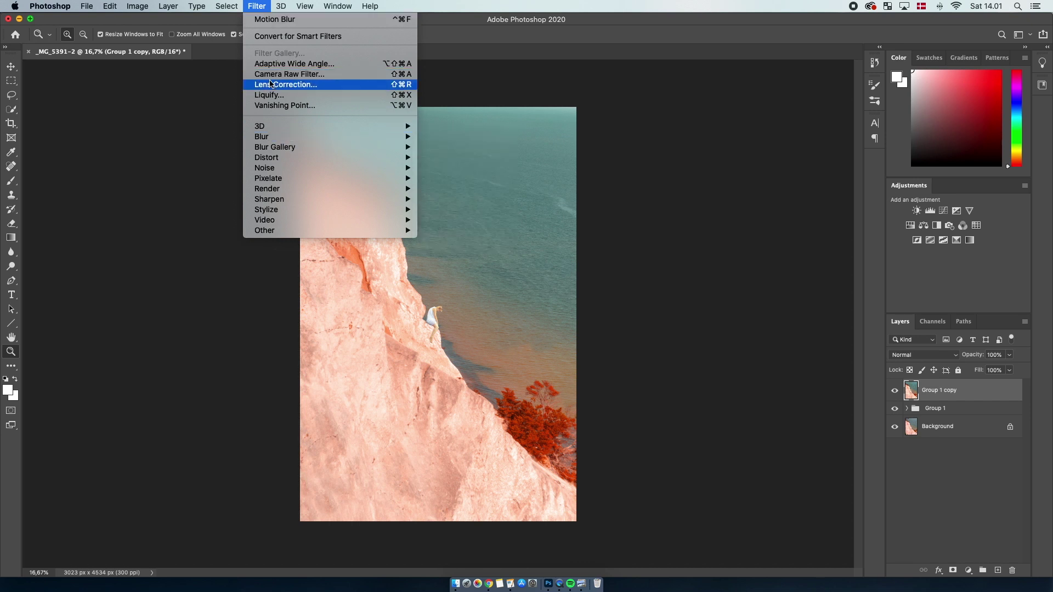
left_click(260, 6)
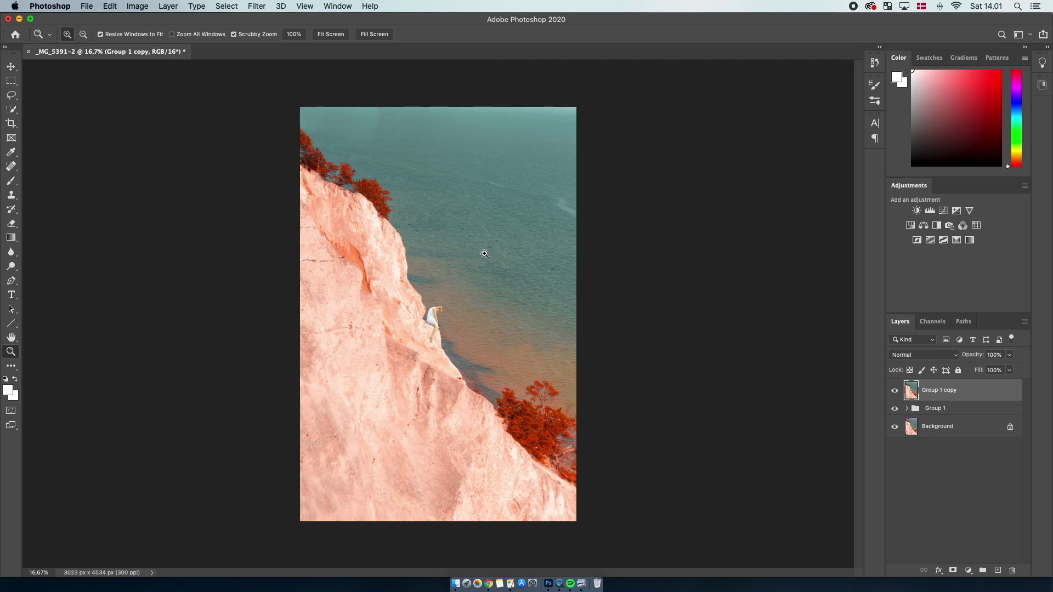
Open the merged layer in the Camera Raw Filter and expand its Basic settings.
left_click(248, 5)
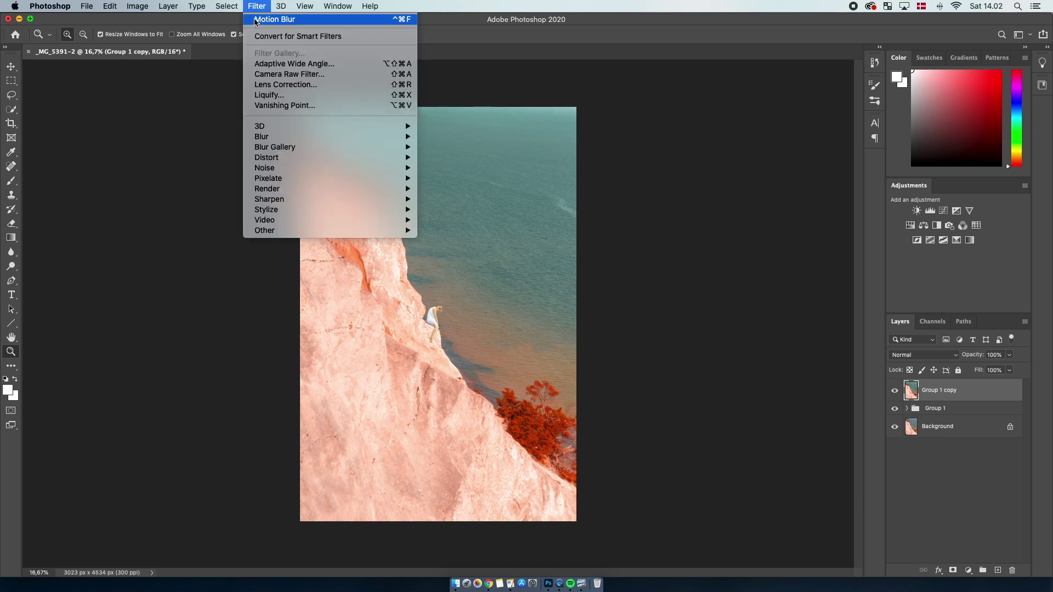
left_click(279, 79)
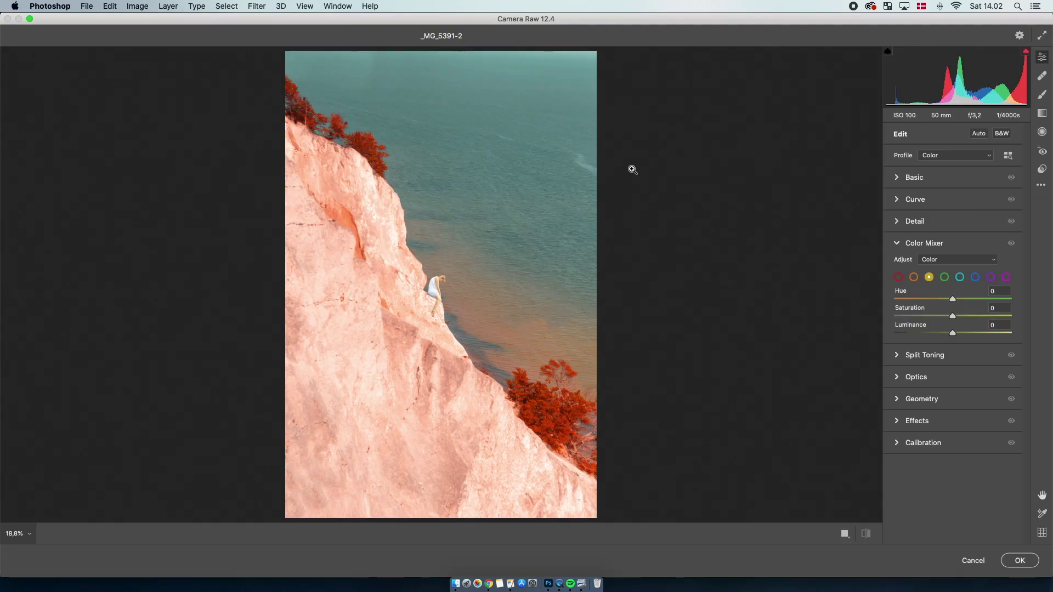
left_click(914, 177)
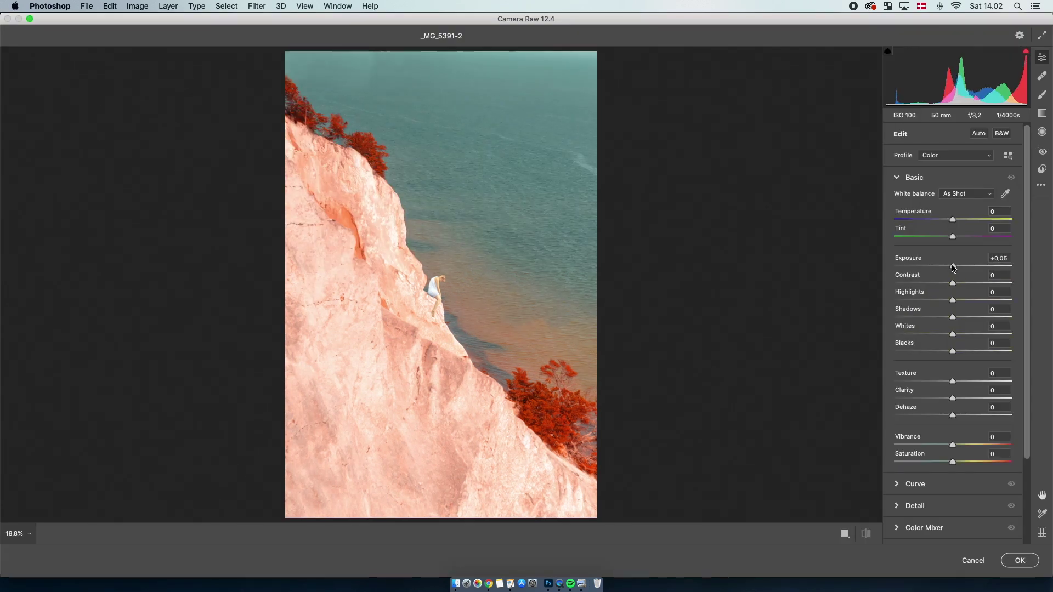
Set Exposure to +0.10, Highlights to -8, Whites to -1, Vibrance to -6 and Saturation to +9 in the Basic settings.
left_click(954, 267)
left_click_drag(951, 303, 953, 337)
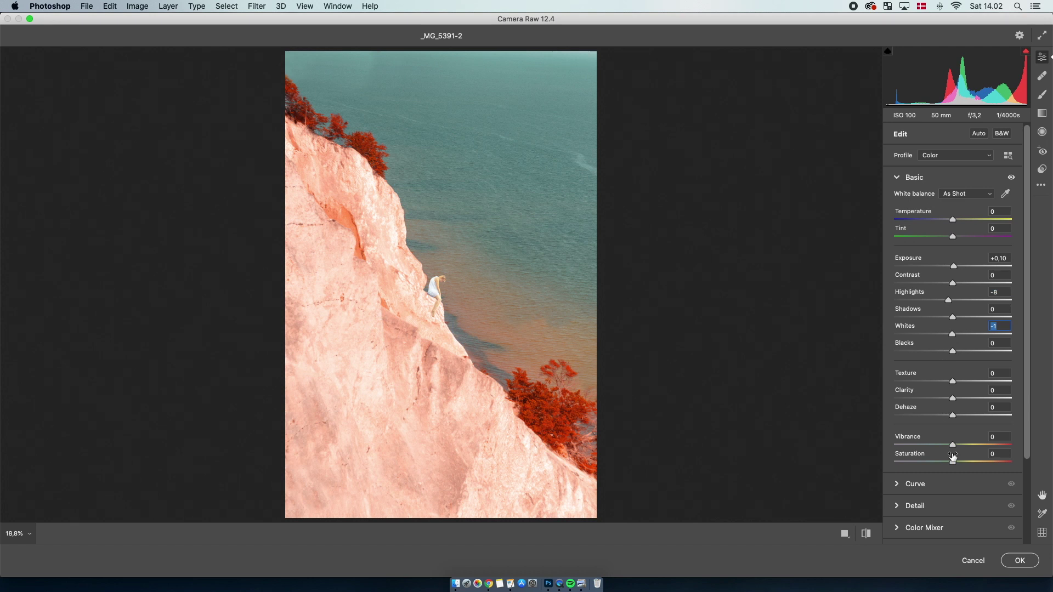
mouse_move(952, 464)
left_mouse_down()
mouse_move(938, 463)
mouse_move(958, 462)
mouse_move(947, 445)
left_mouse_up()
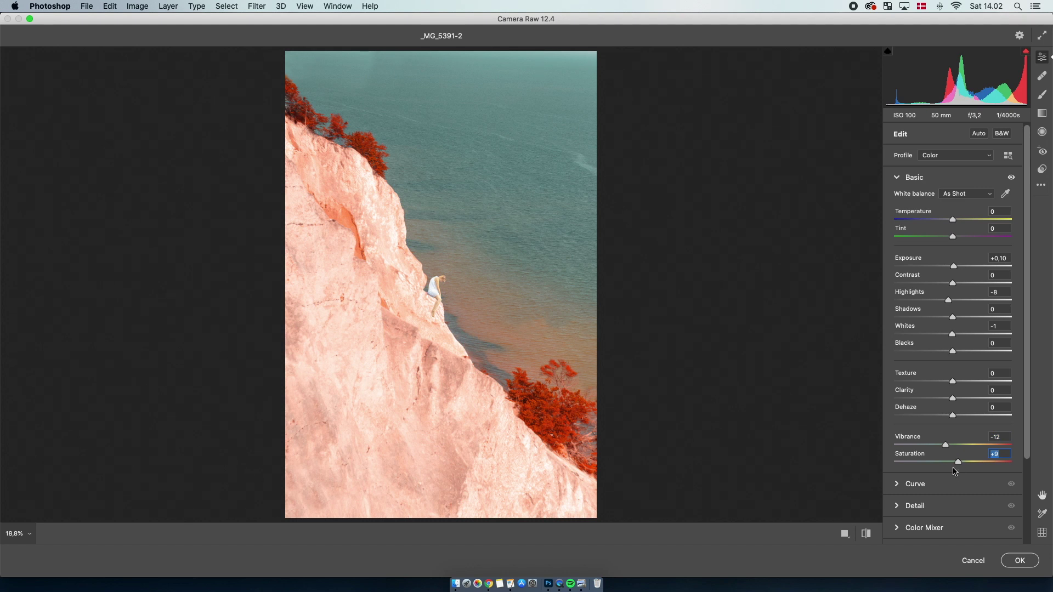
left_click_drag(950, 450, 954, 451)
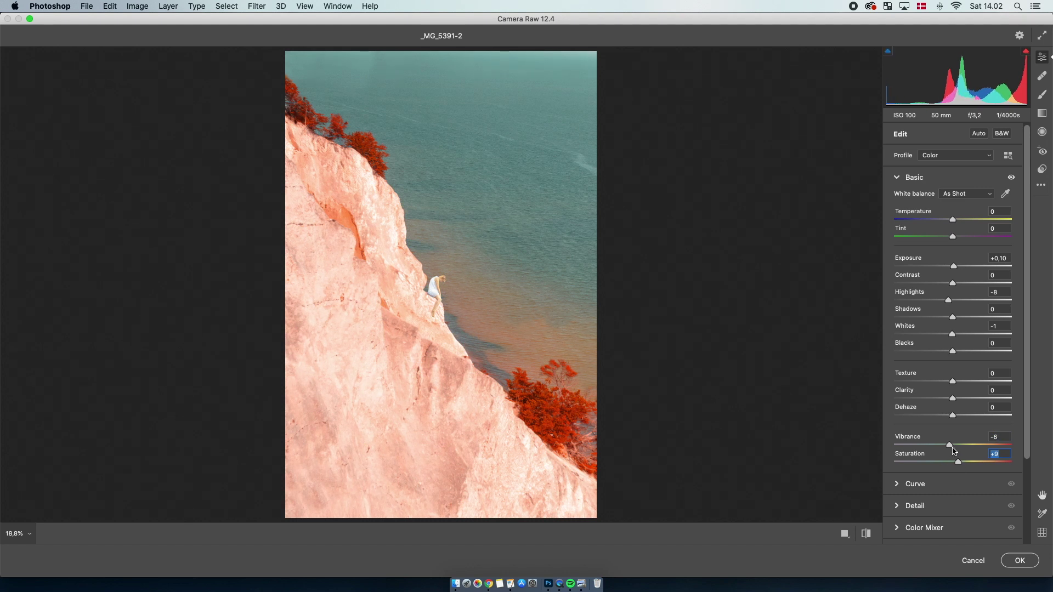
left_click(914, 177)
Darken the tone curve slightly with a shadow anchor and a point at input 92, output 87, and compare with the curve off.
left_click(915, 199)
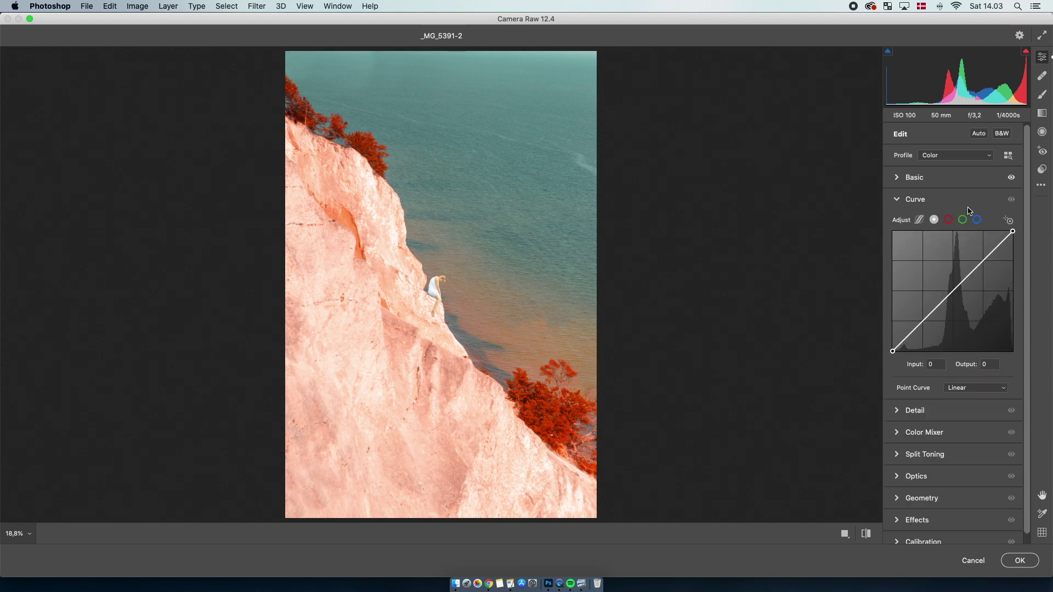
left_click_drag(916, 327, 941, 298)
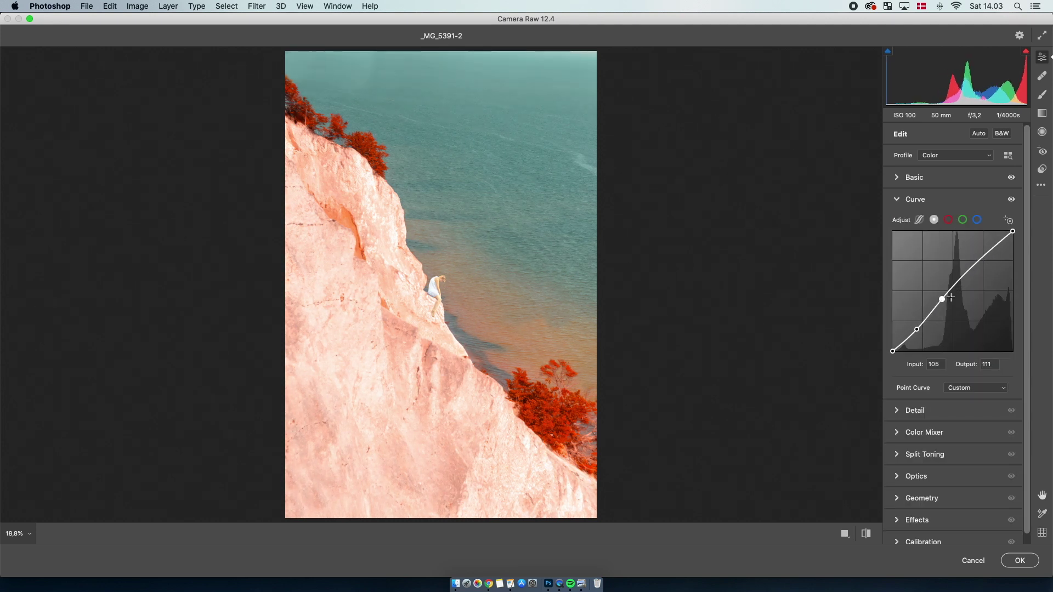
left_click(1010, 200)
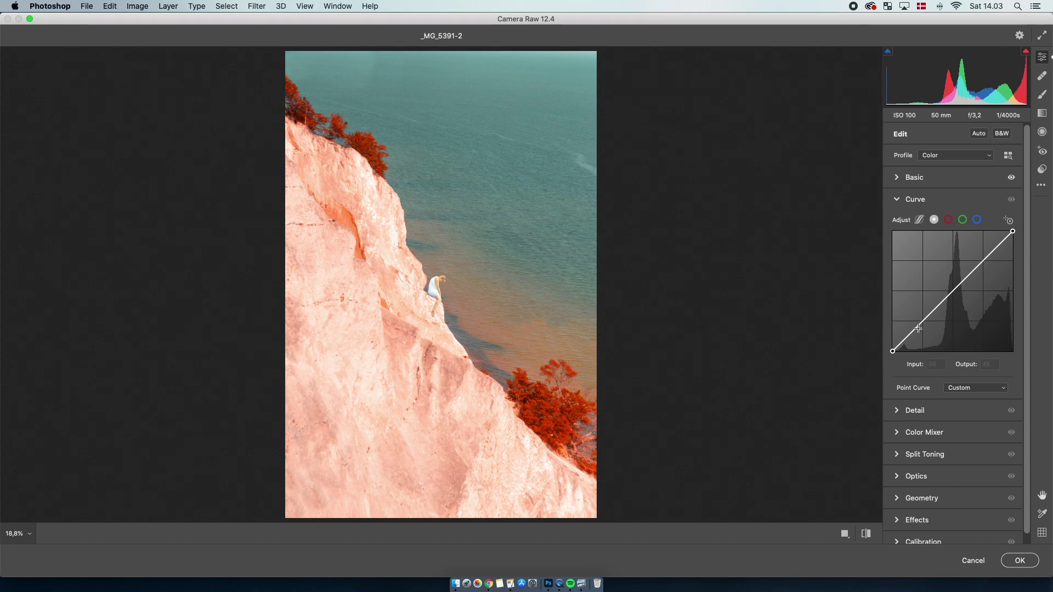
left_click_drag(918, 328, 917, 329)
left_click(935, 313)
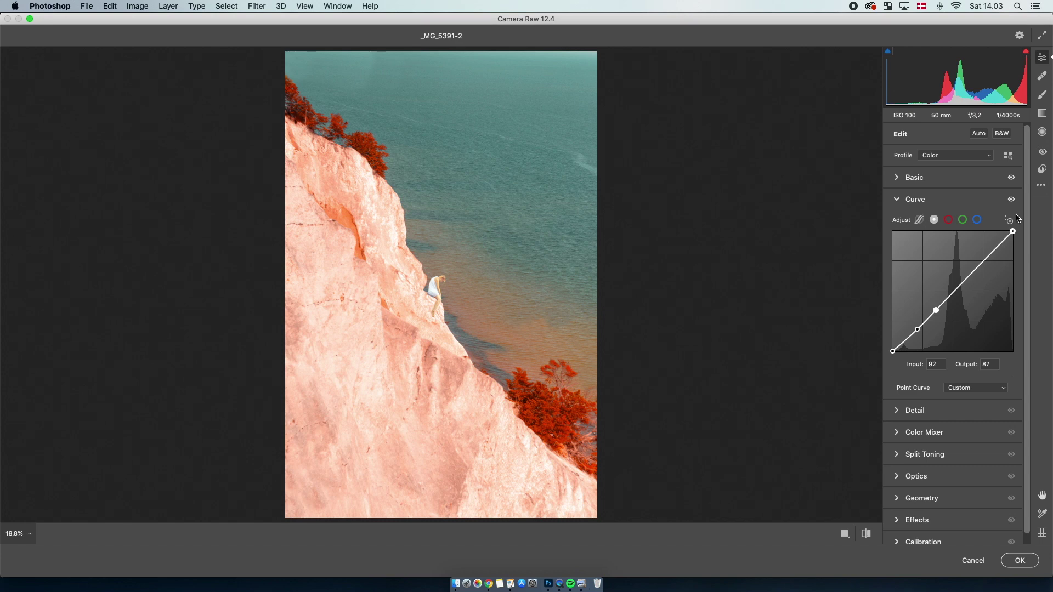
left_click(1011, 199)
left_click(1011, 199)
left_click(1011, 199)
left_click(1011, 199)
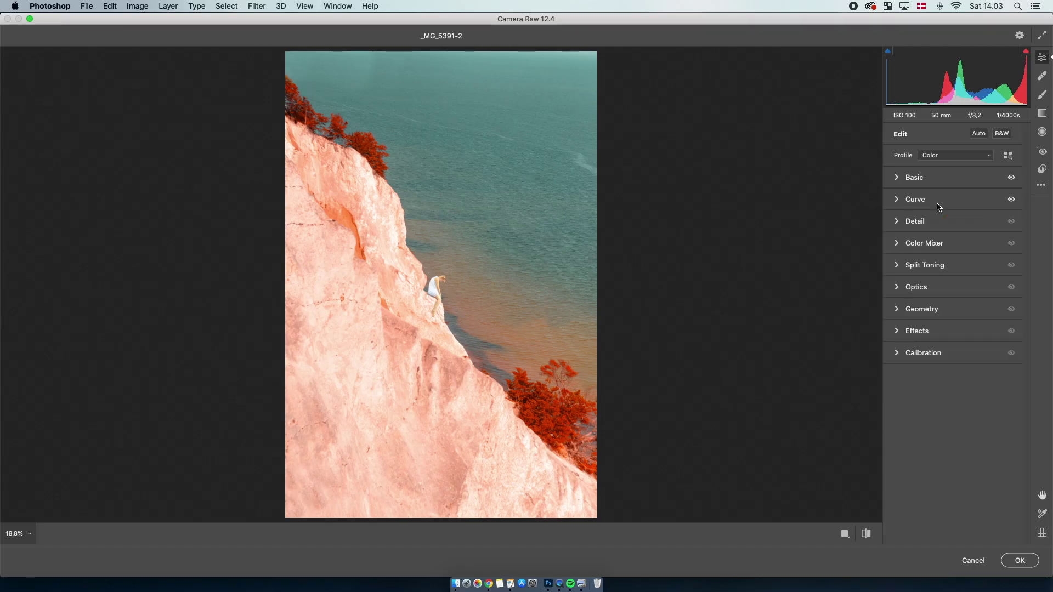
Set the Color Mixer's reds to Hue -8, Saturation +8 and Luminance 0, and compare the image before and after.
left_click(939, 242)
left_click_drag(943, 311, 926, 335)
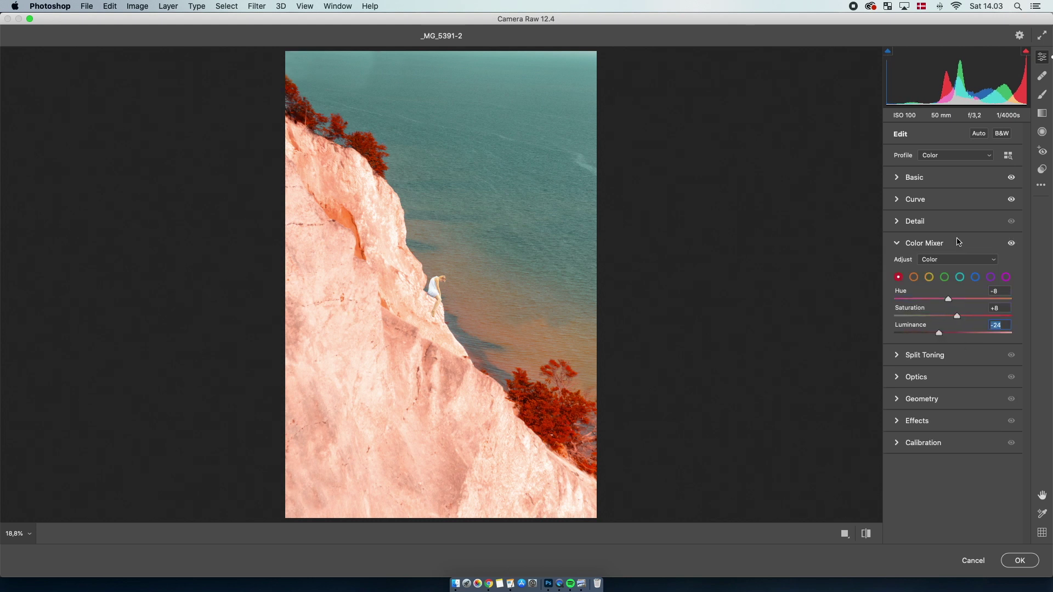
left_click(844, 533)
left_click(815, 534)
type("0")
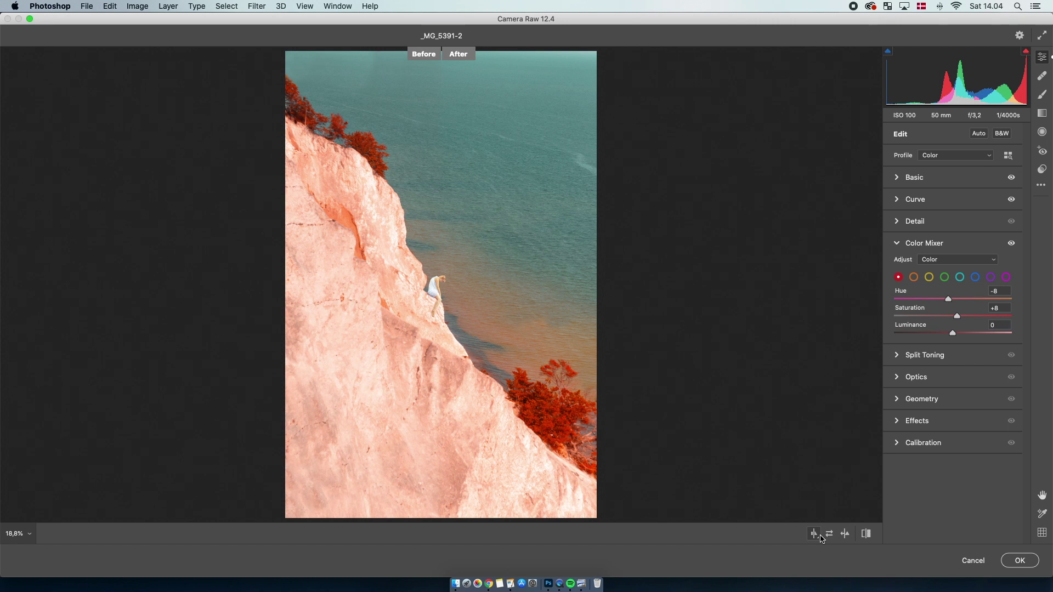
left_click(930, 178)
left_click(815, 535)
left_click(814, 535)
left_click(941, 177)
In the Color Mixer, set oranges to Hue -4, Saturation -2 and Luminance -3, reds' Hue to -4 and yellows' Hue to -8.
left_click(943, 243)
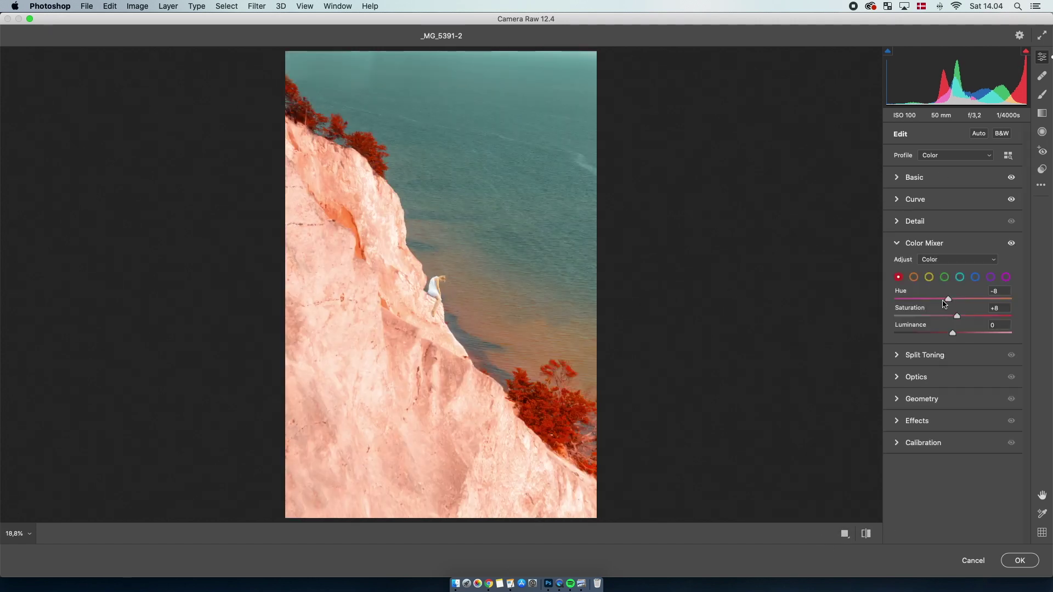
left_click(913, 277)
mouse_move(958, 316)
left_mouse_down()
mouse_move(968, 316)
mouse_move(951, 316)
mouse_move(951, 332)
left_mouse_up()
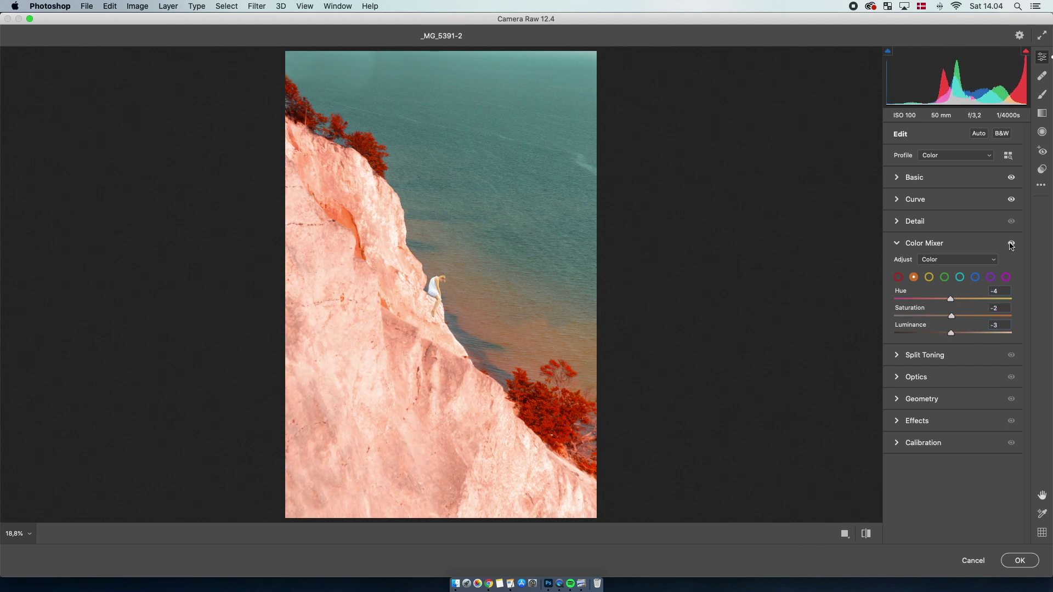
left_click(898, 277)
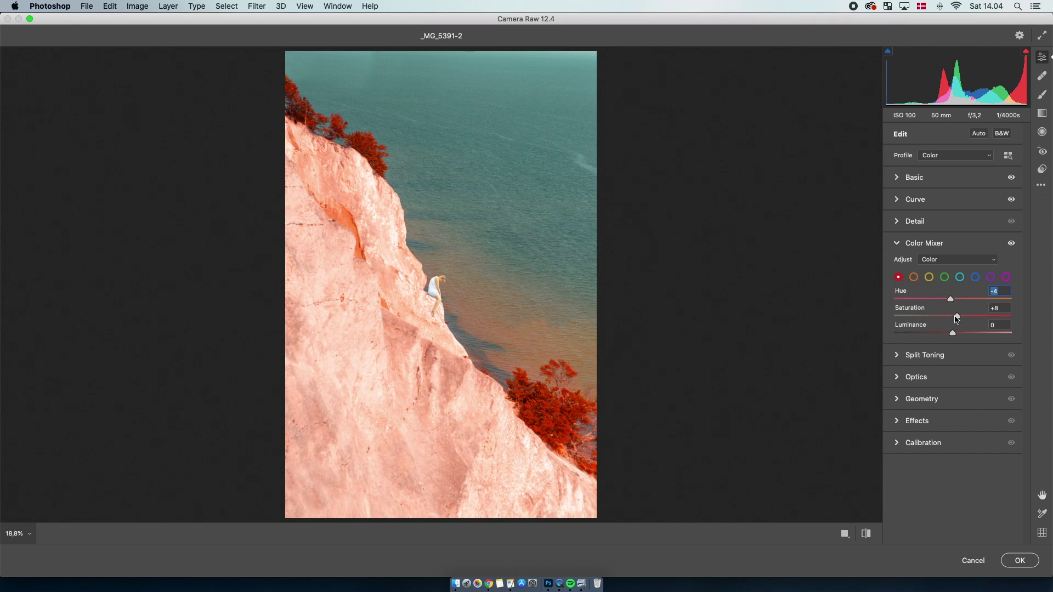
left_click(928, 277)
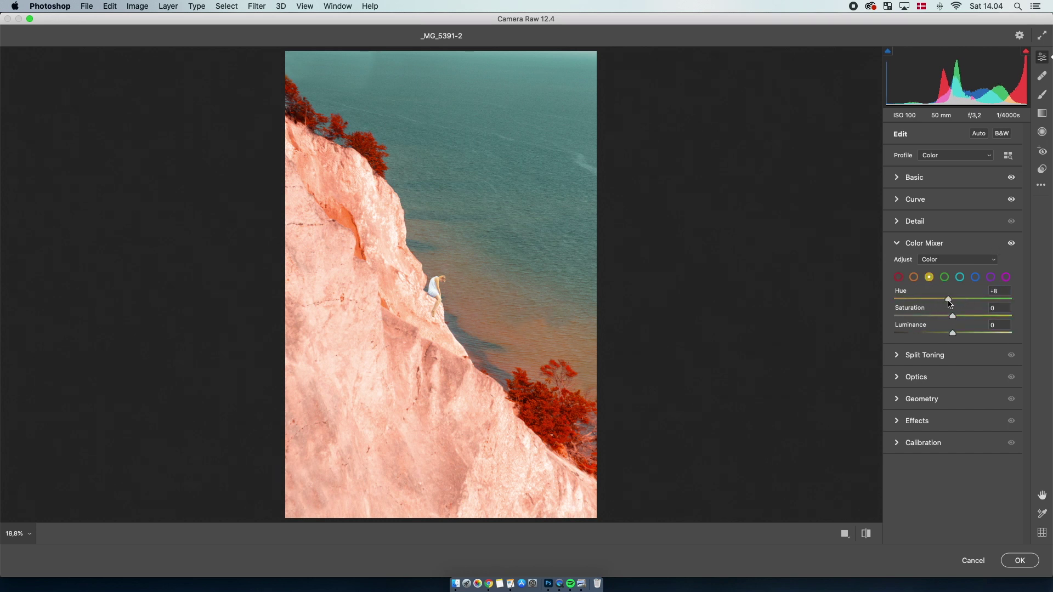
left_click(924, 243)
Add grain with an amount of about 15 in the Effects settings and increase its size, judging it at 100% on the figure.
left_click(922, 352)
left_click(917, 331)
left_click(448, 303)
left_click_drag(902, 359, 920, 360)
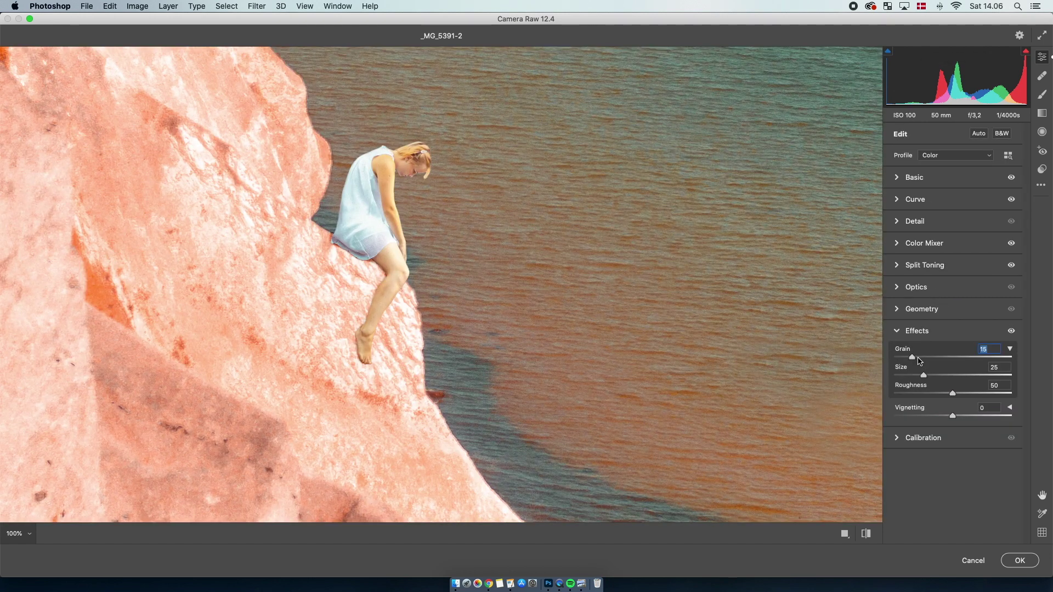
left_click(938, 375)
left_click(932, 333)
left_click(511, 339)
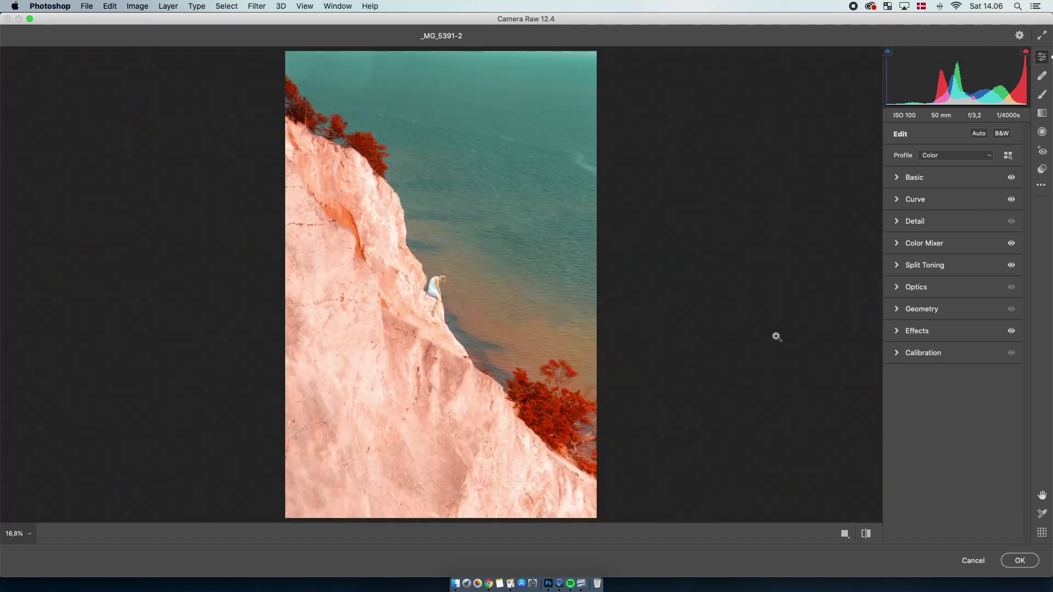
In the Calibration settings, set the Green Primary Hue to +4 and reset the Red Primary Hue to 0.
left_click(940, 352)
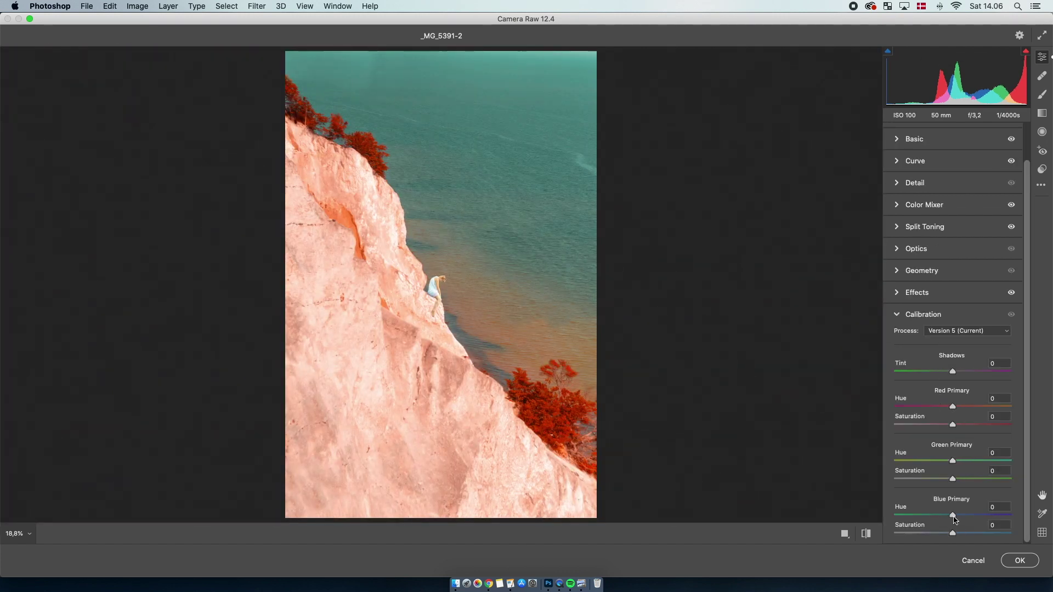
left_click_drag(954, 465, 957, 466)
left_click_drag(953, 411, 957, 412)
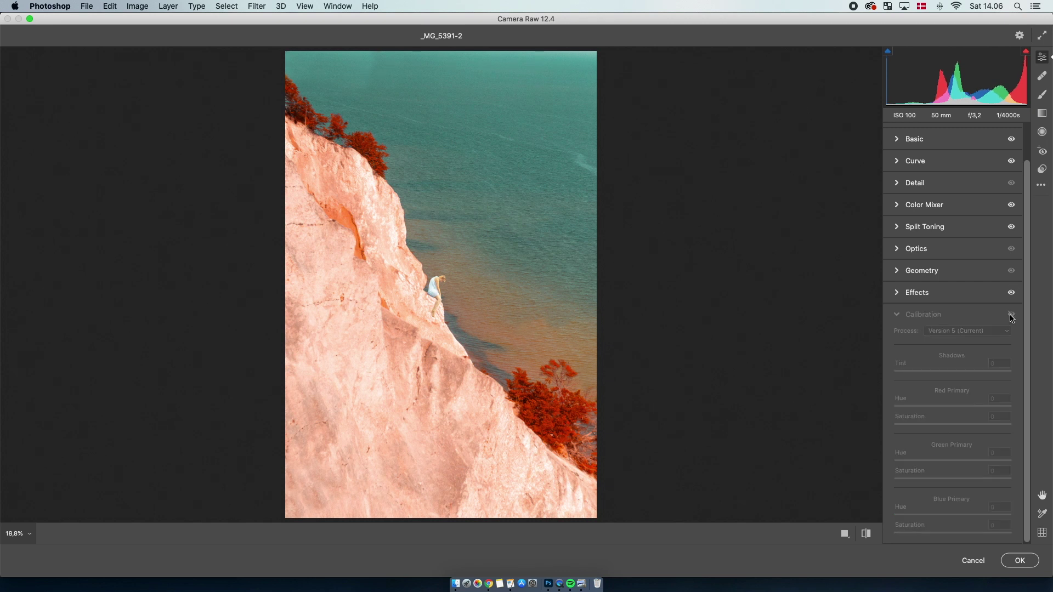
double_click(957, 407)
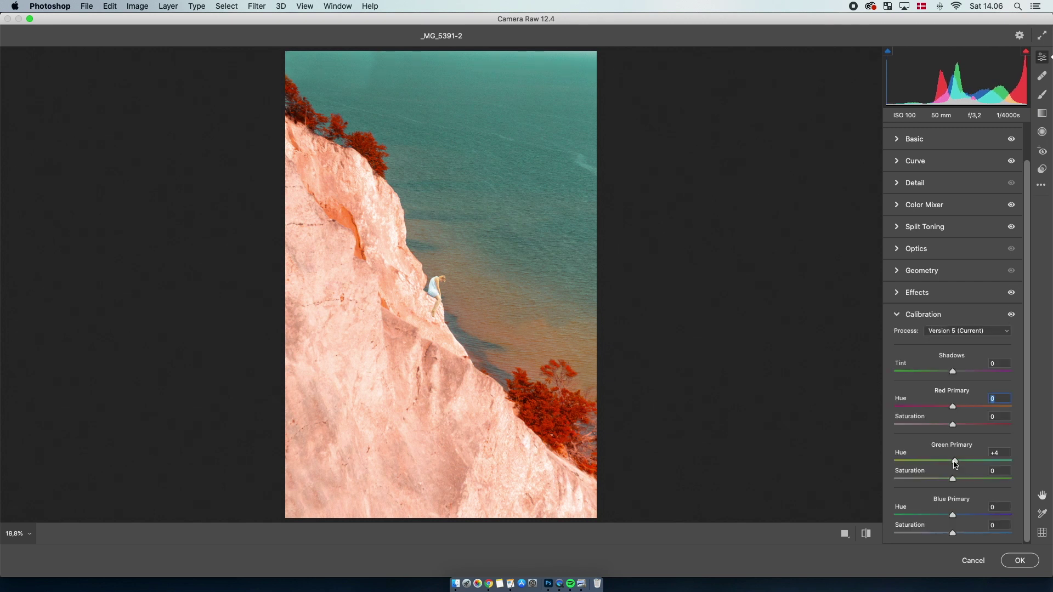